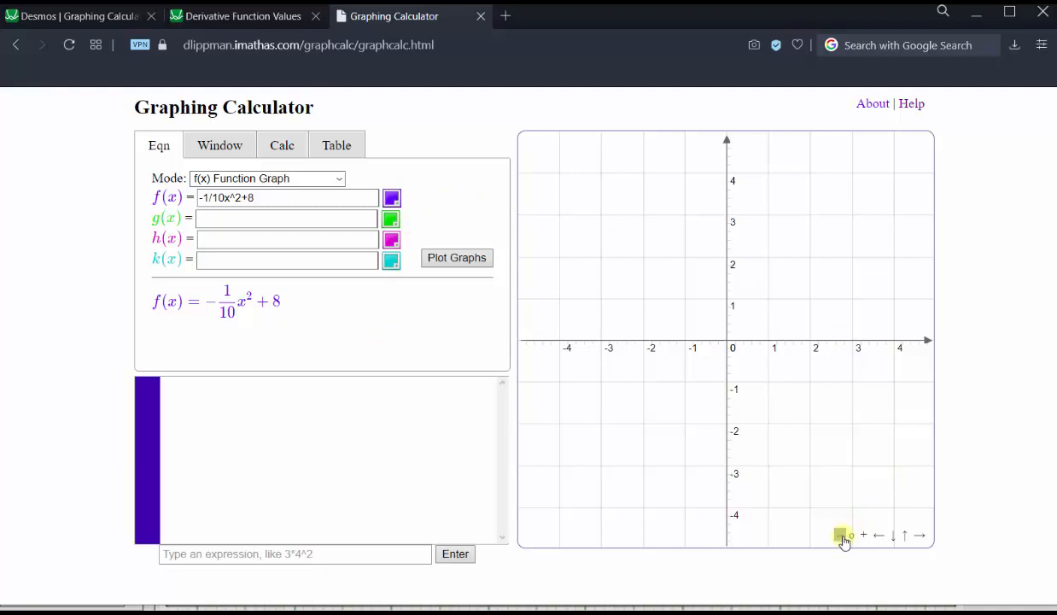
# Set the graph window's x-range to a minimum of -2 and a maximum of 10
pyautogui.click(840, 536)
pyautogui.click(840, 535)
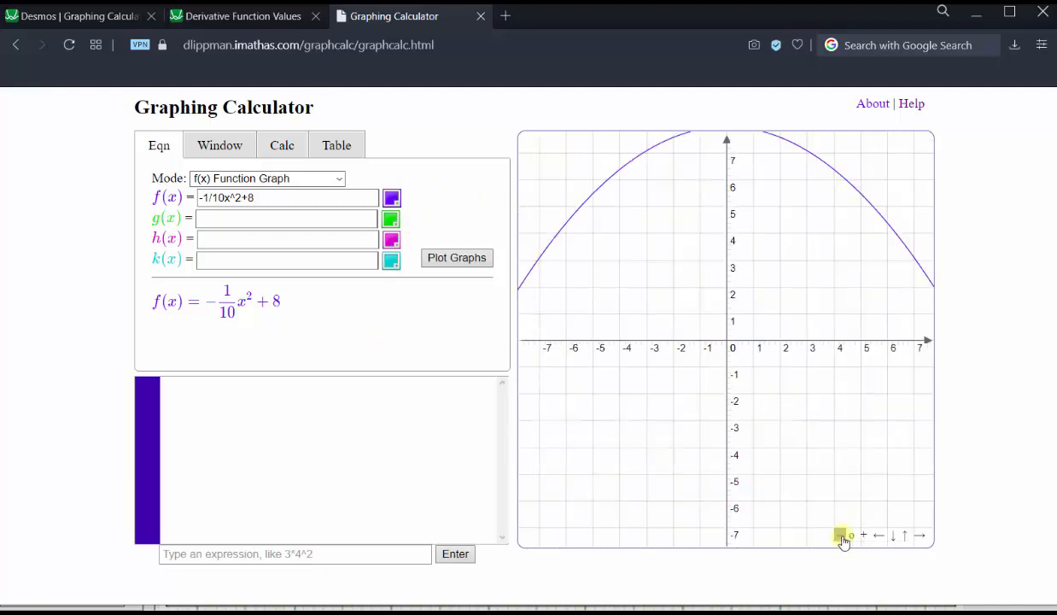
pyautogui.click(840, 535)
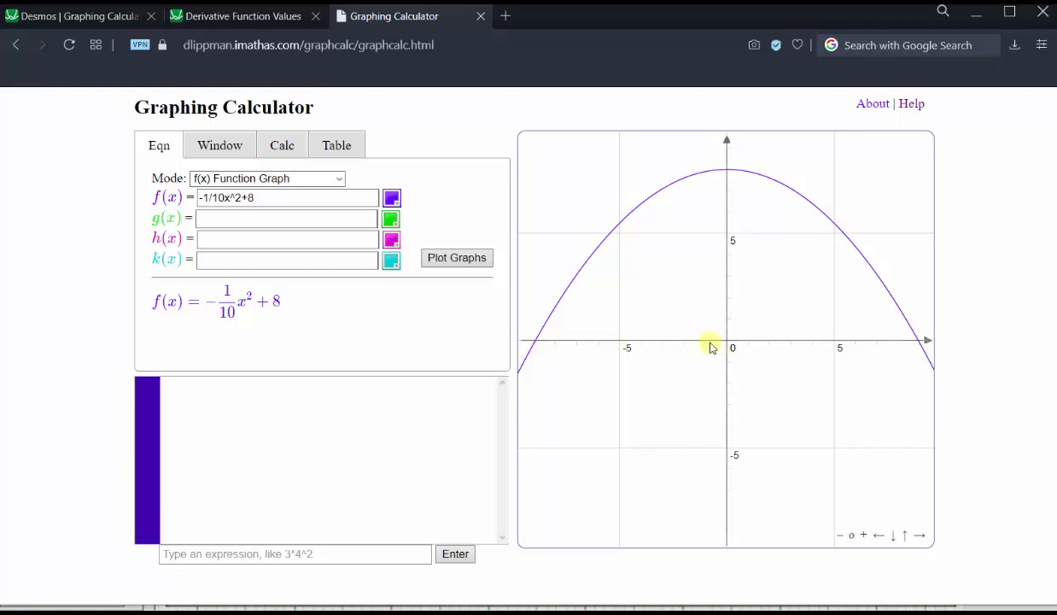
pyautogui.click(242, 146)
pyautogui.click(197, 177)
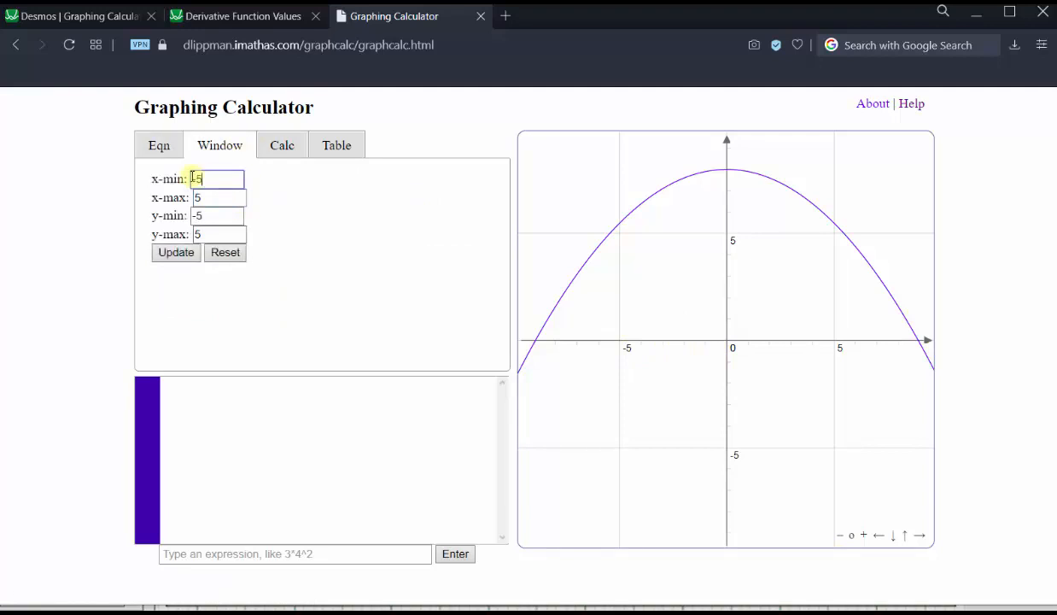
pyautogui.doubleClick(194, 177)
pyautogui.write('-2')
pyautogui.press('Tab')
pyautogui.write('10')
pyautogui.press('Tab')
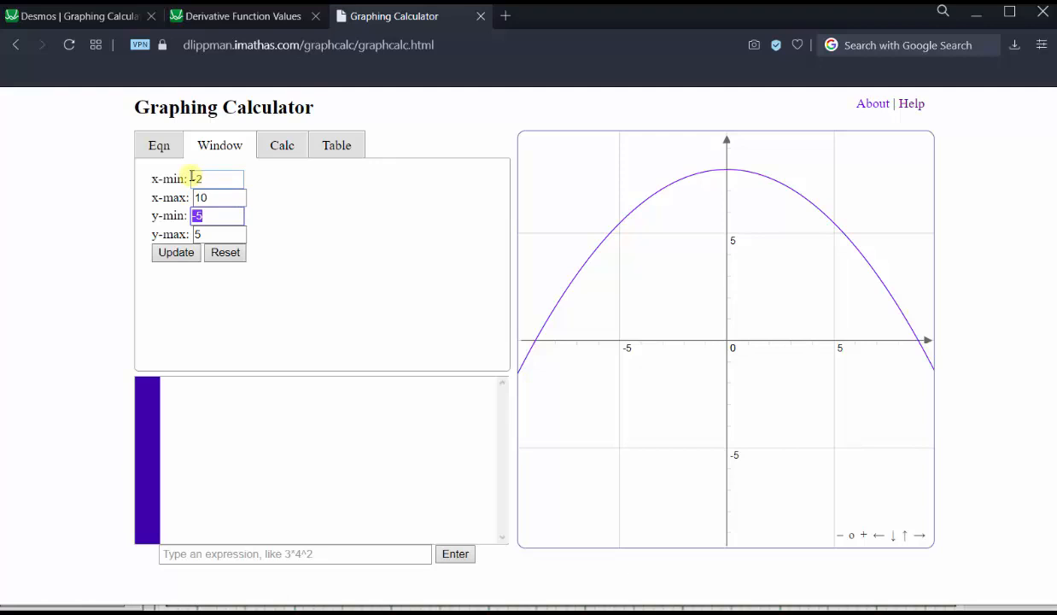
# Set the graph window's y-range to a minimum of -2 and a maximum of 10, and update the graph
pyautogui.write('-2')
pyautogui.press('Tab')
pyautogui.write('10')
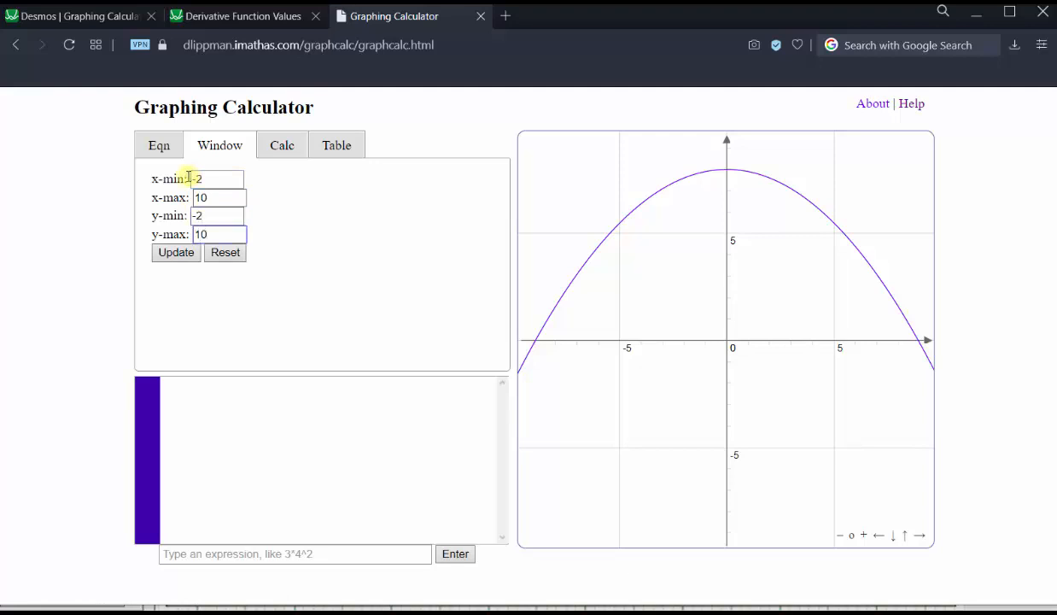
pyautogui.click(162, 253)
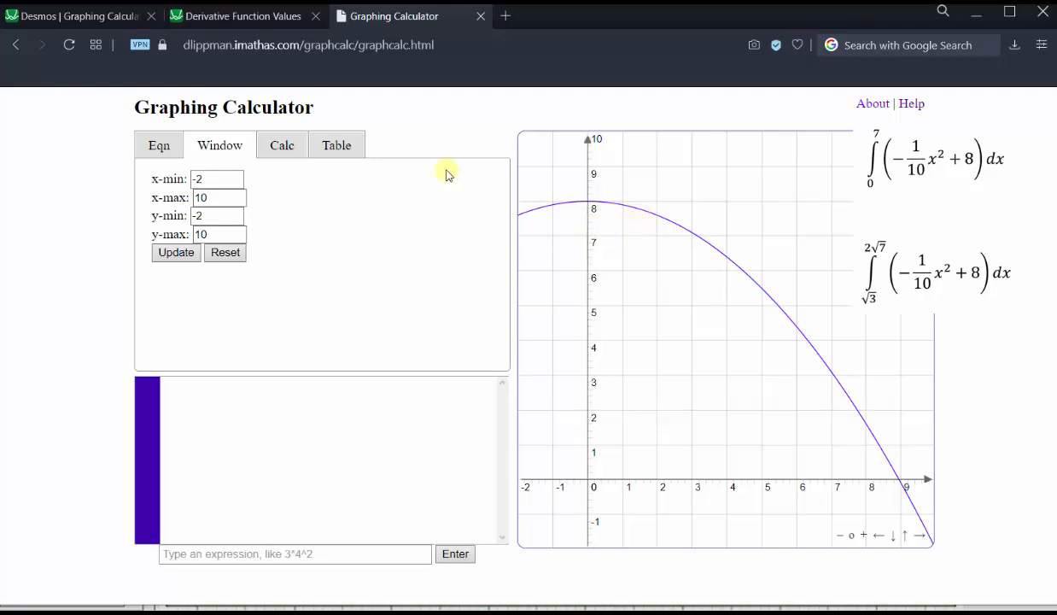
# Calculate the definite integral of the plotted parabola from x = 0 to x = 7
pyautogui.click(283, 147)
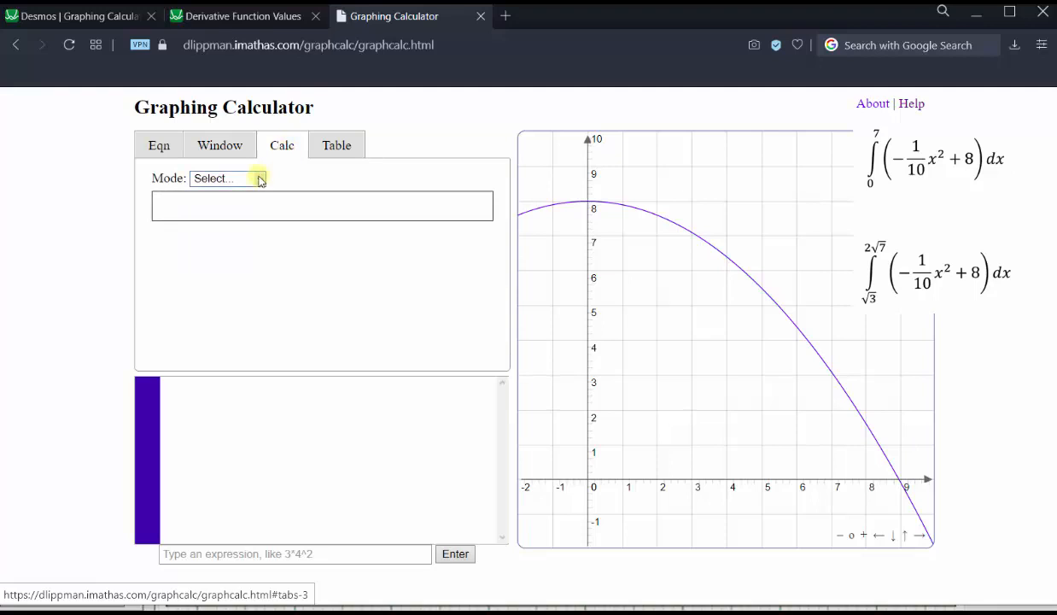
pyautogui.click(261, 180)
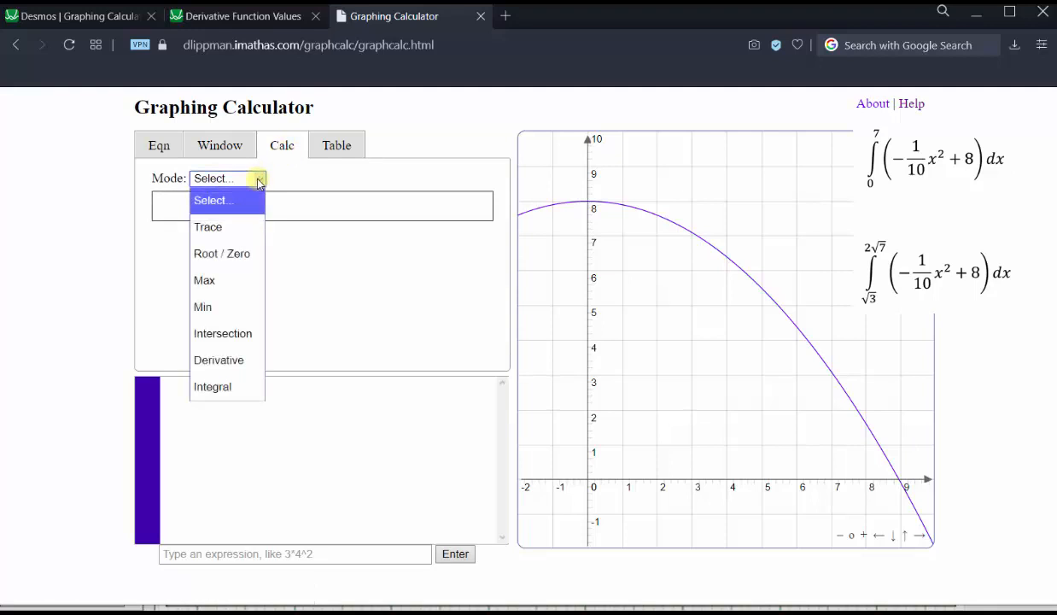
pyautogui.click(213, 387)
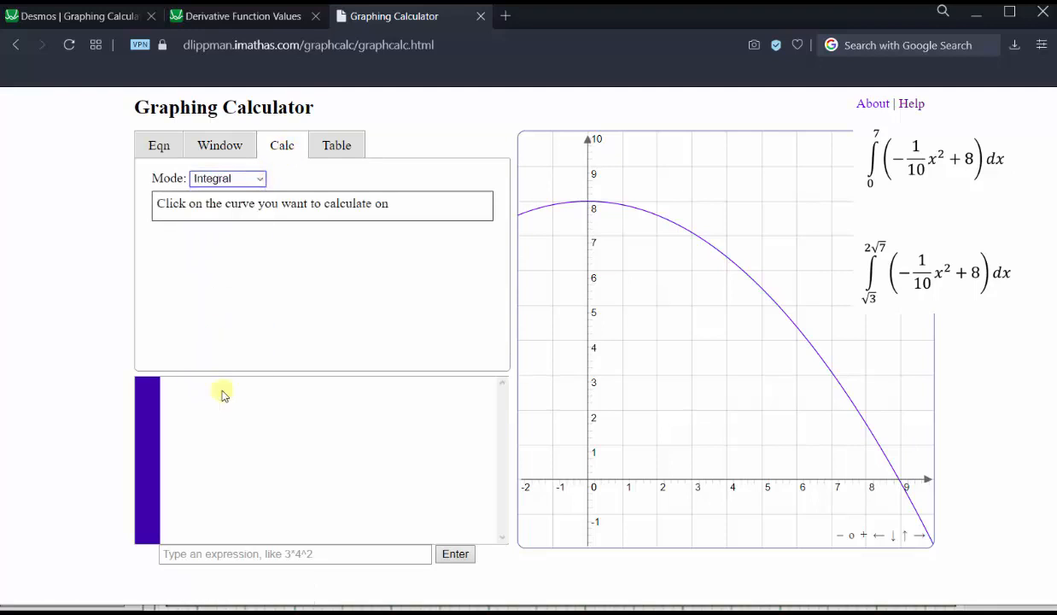
pyautogui.click(665, 217)
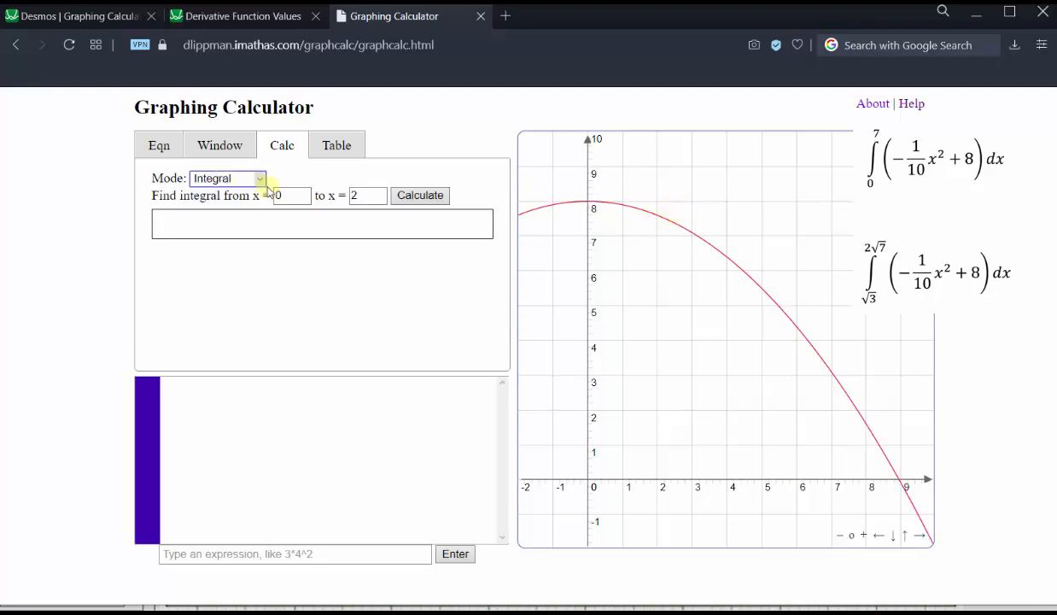
pyautogui.click(277, 197)
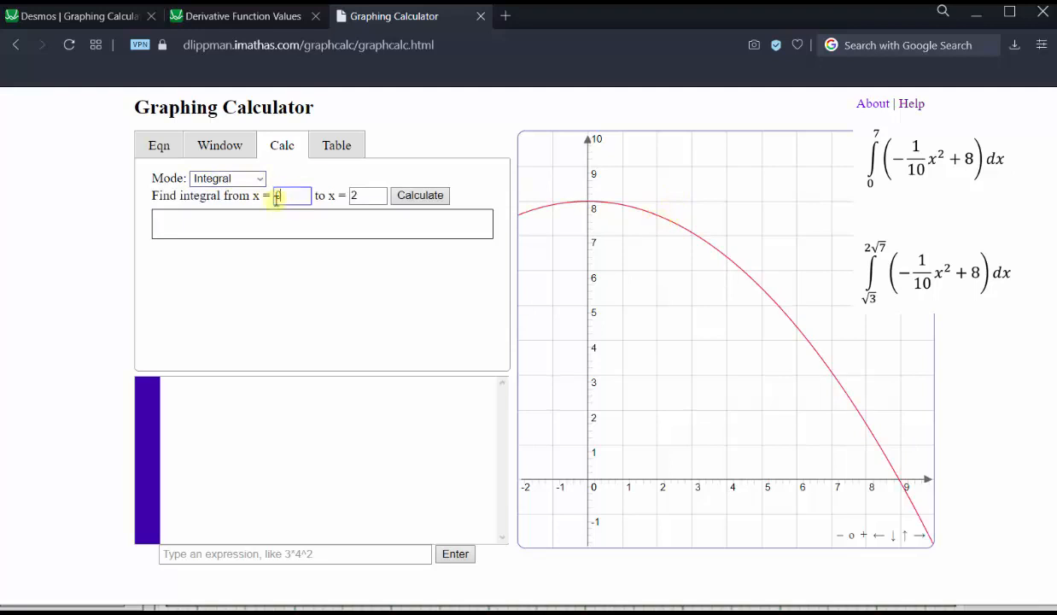
pyautogui.press('Tab')
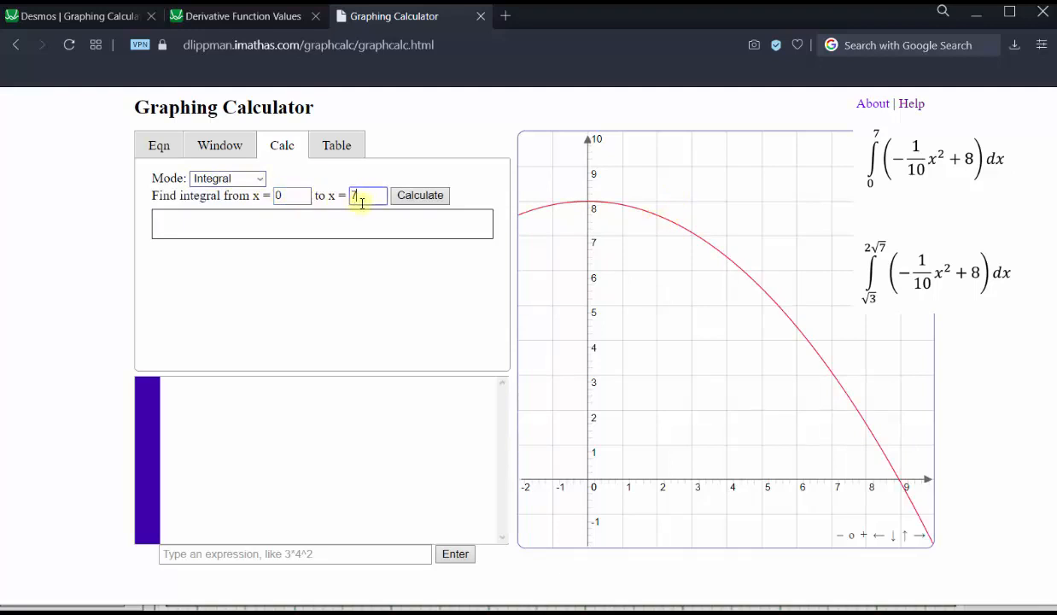
pyautogui.click(408, 197)
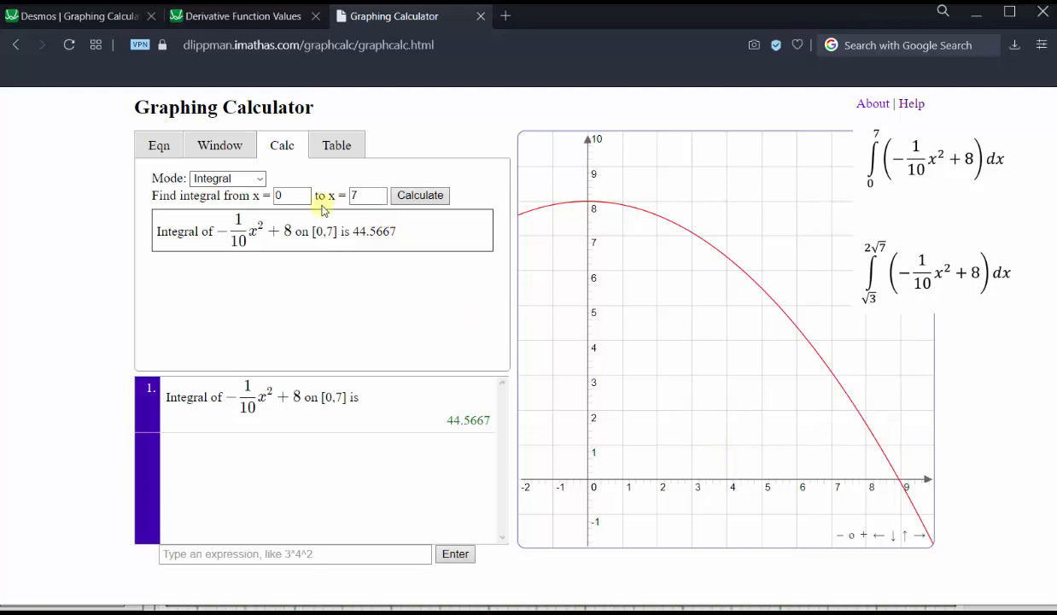
# Calculate the parabola's definite integral from x = sqrt(3) to x = 2sqrt(7)
pyautogui.click(279, 195)
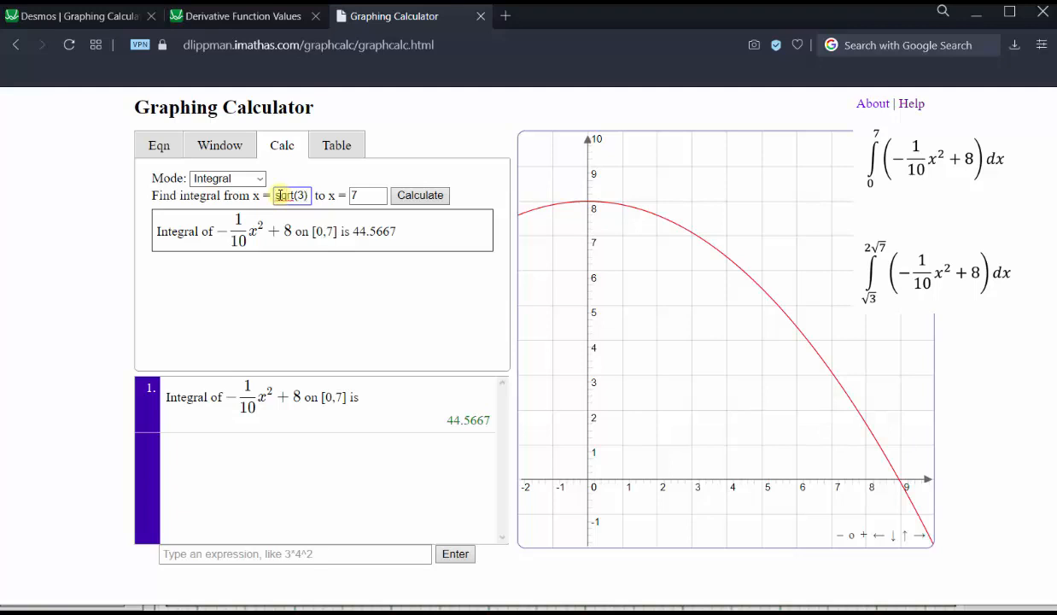
pyautogui.click(357, 196)
pyautogui.moveTo(356, 196); pyautogui.dragTo(334, 195)
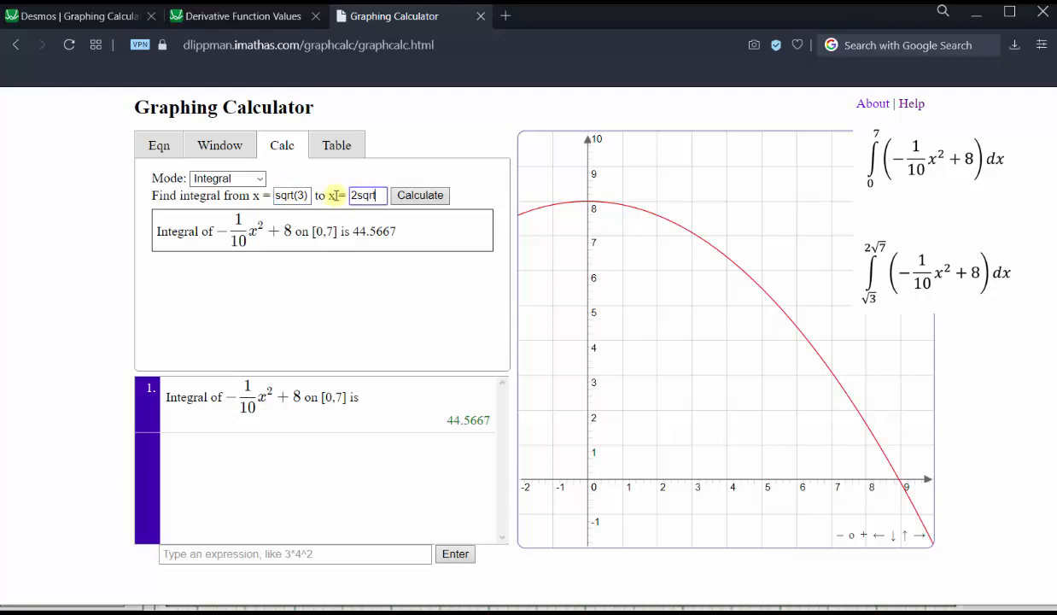
pyautogui.write('2sqrt(7)')
pyautogui.click(420, 196)
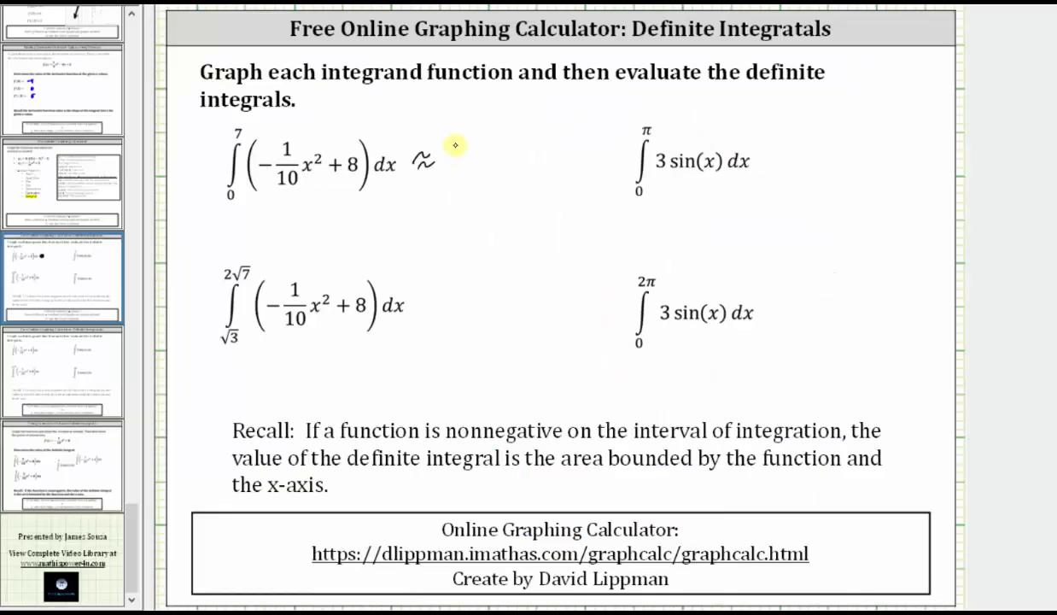
# On the presentation slide, handwrite 44.5667 beside the 0 to 7 integral and ≈ 23.7101 beside the √3 to 2√7 integral
pyautogui.moveTo(453, 146)
pyautogui.mouseDown()
pyautogui.moveTo(486, 159)
pyautogui.moveTo(542, 151)
pyautogui.moveTo(552, 170)
pyautogui.mouseUp()
pyautogui.moveTo(417, 299); pyautogui.dragTo(430, 296)
pyautogui.moveTo(416, 305)
pyautogui.mouseDown()
pyautogui.moveTo(470, 305)
pyautogui.moveTo(480, 287)
pyautogui.moveTo(472, 306)
pyautogui.mouseUp()
pyautogui.click(480, 301)
pyautogui.moveTo(489, 286); pyautogui.dragTo(489, 305)
pyautogui.moveTo(507, 288); pyautogui.dragTo(540, 303)
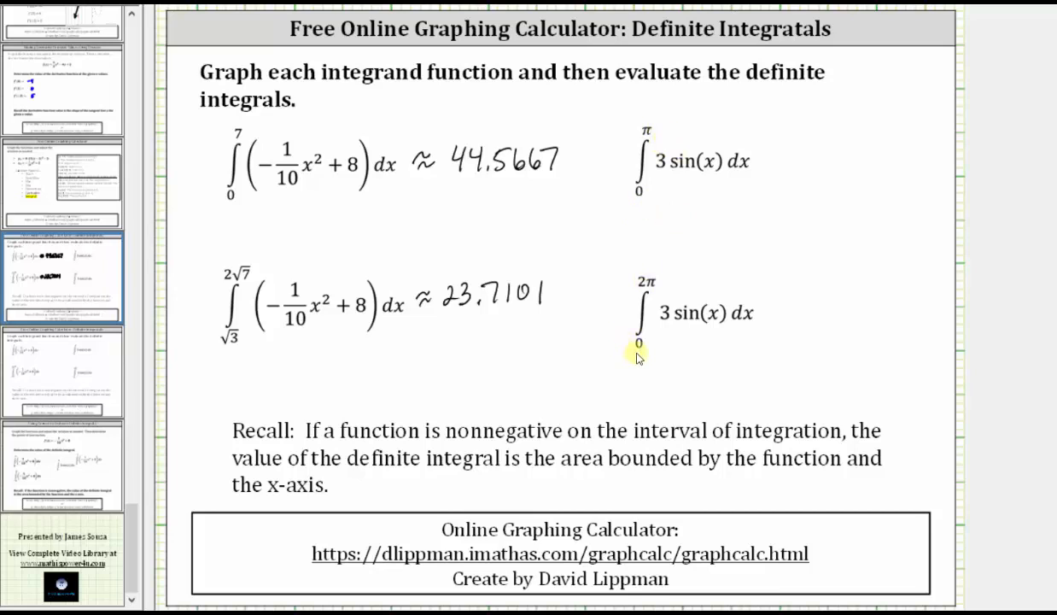
# Switch back to the online graphing calculator, reload the page and plot f(x) = 3sin(x)
pyautogui.click(725, 568)
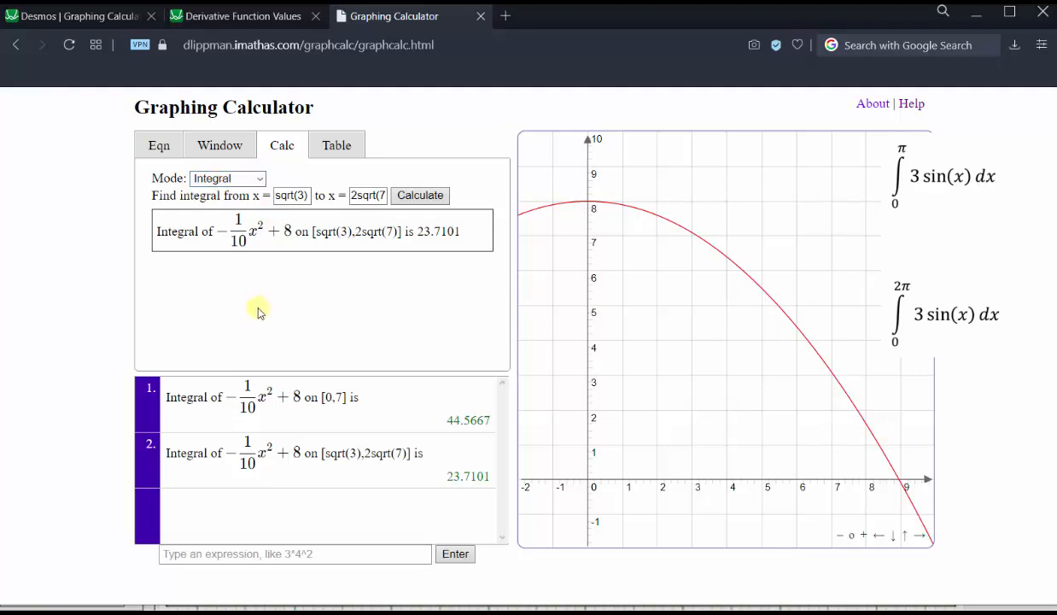
pyautogui.click(69, 44)
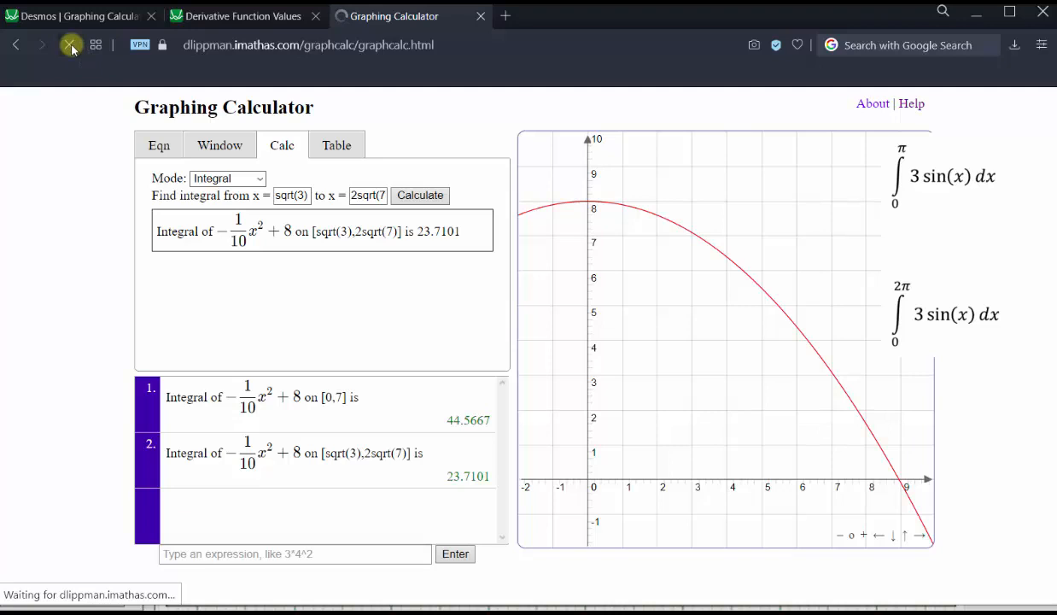
pyautogui.moveTo(245, 219); pyautogui.dragTo(190, 198)
pyautogui.press('BackSpace')
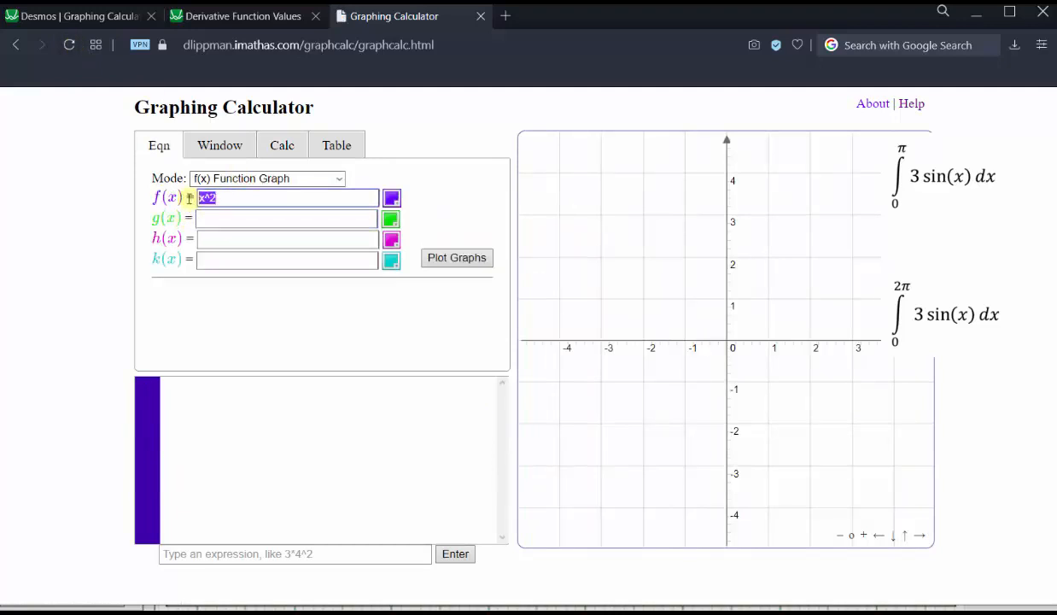
pyautogui.write('3sin(x')
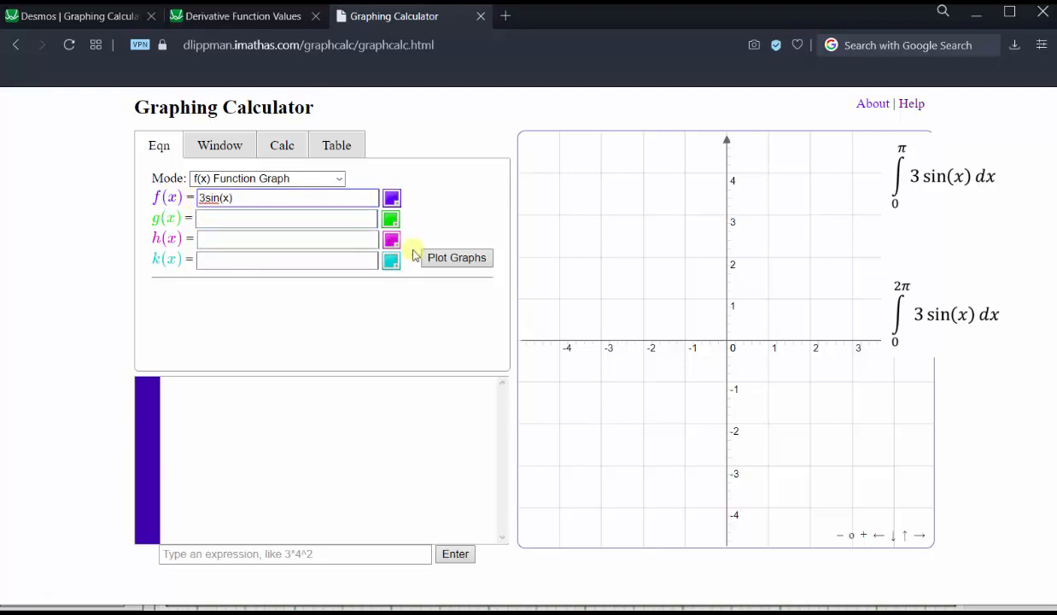
pyautogui.click(436, 259)
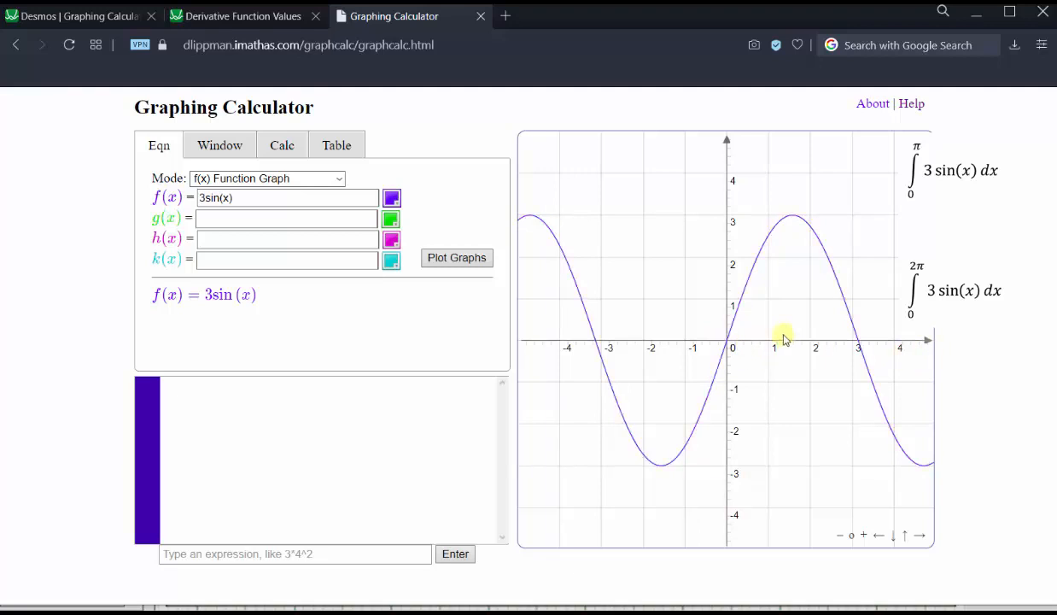
# Set the graph window's x-range from -1 to 7 and update the graph
pyautogui.click(228, 148)
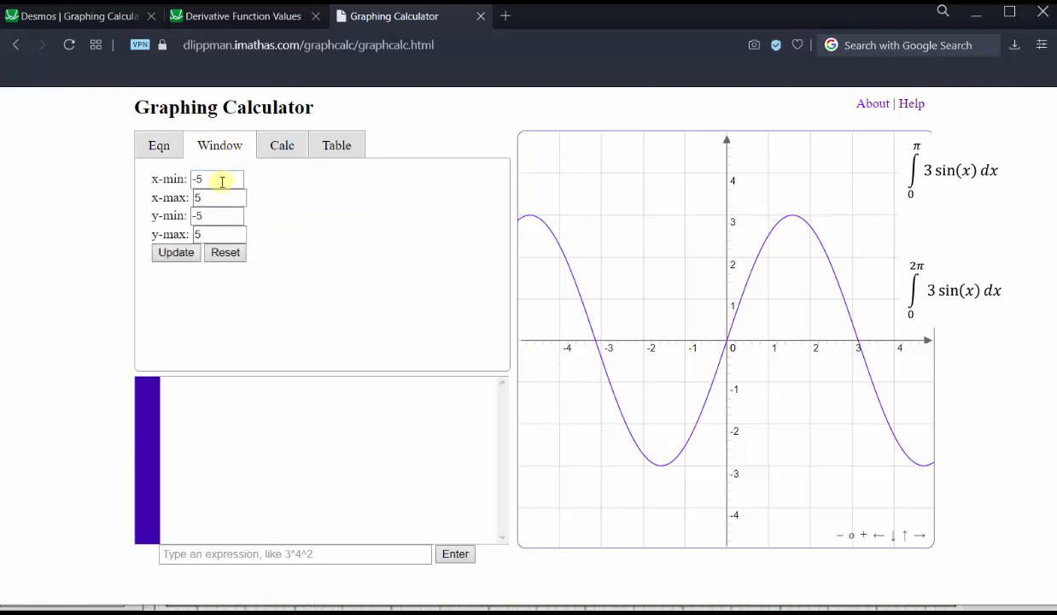
pyautogui.doubleClick(195, 179)
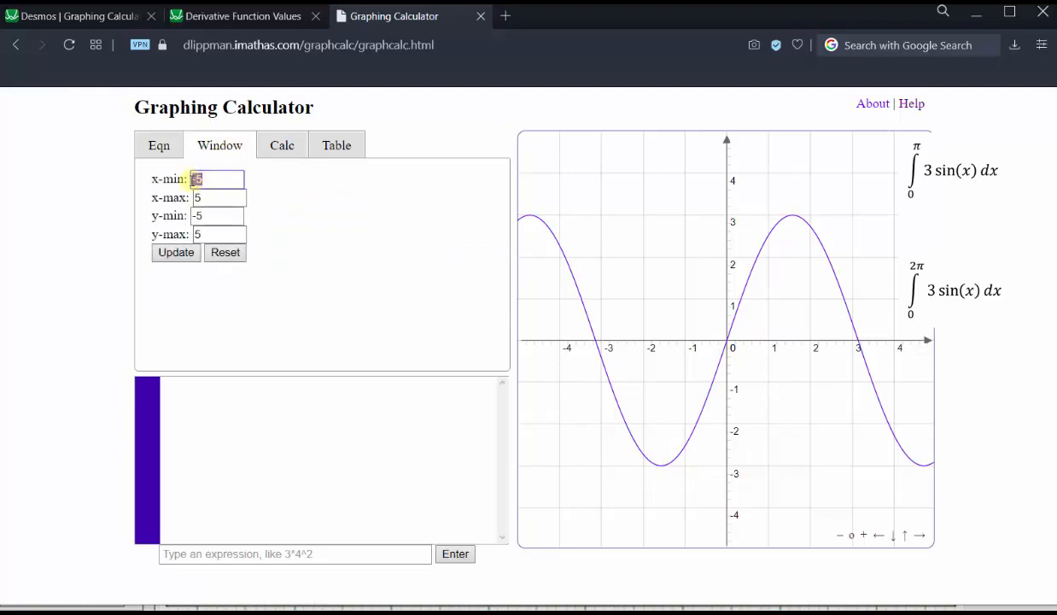
pyautogui.write('-1')
pyautogui.press('Tab')
pyautogui.write('7')
pyautogui.click(175, 251)
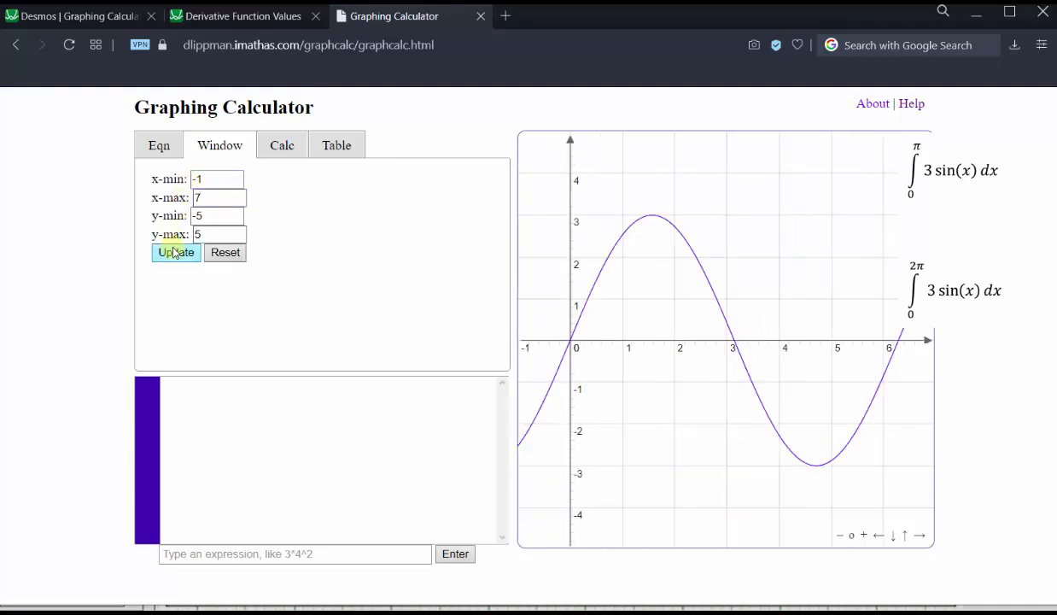
# Calculate the definite integral of the sine curve from x = 0 to x = pi
pyautogui.click(282, 147)
pyautogui.click(258, 178)
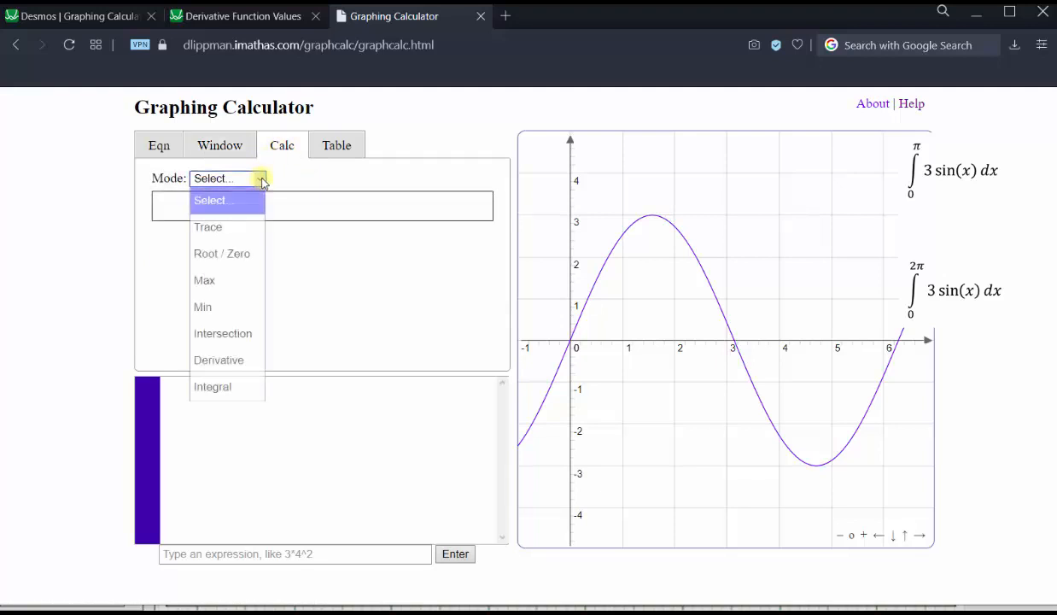
pyautogui.click(214, 386)
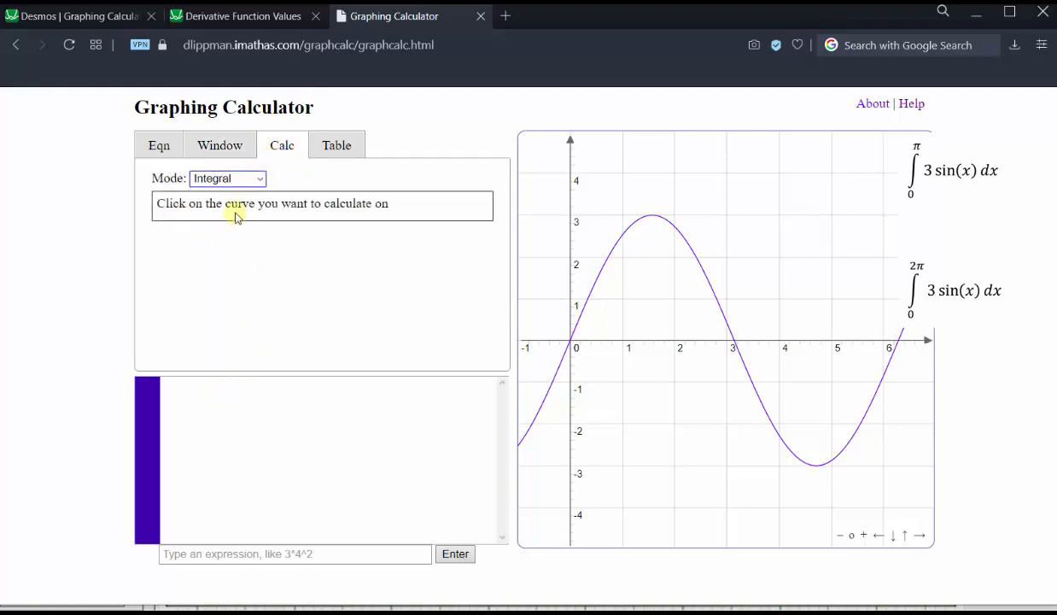
pyautogui.click(680, 253)
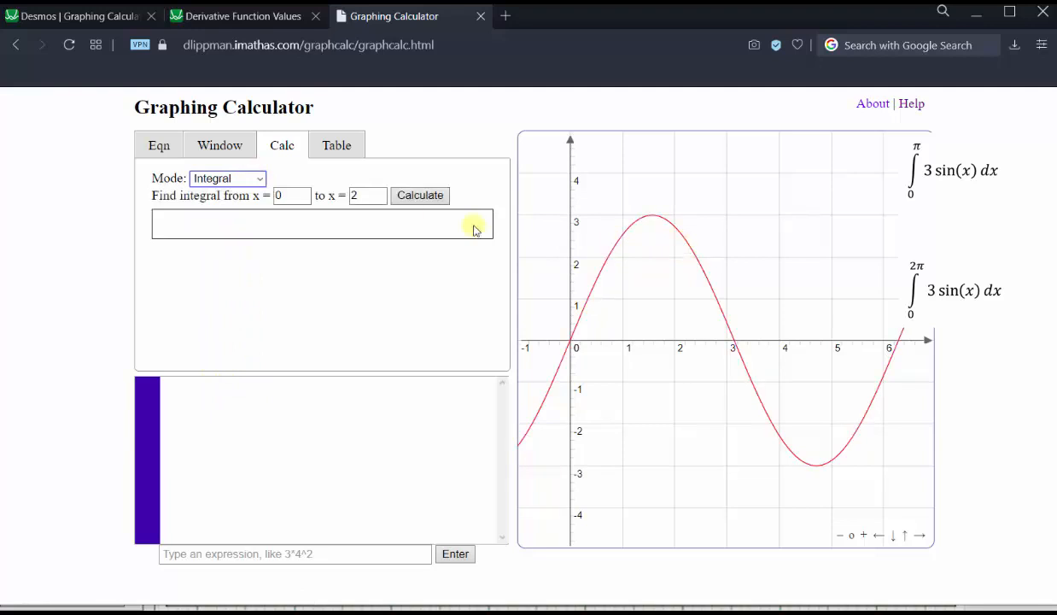
pyautogui.click(294, 195)
pyautogui.moveTo(299, 194); pyautogui.dragTo(278, 198)
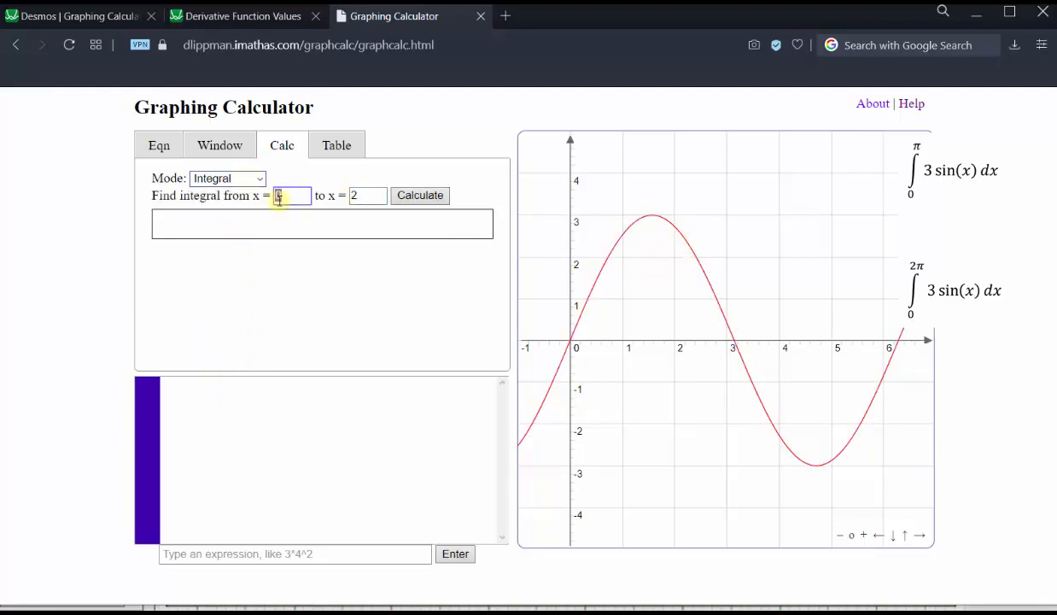
pyautogui.press('Tab')
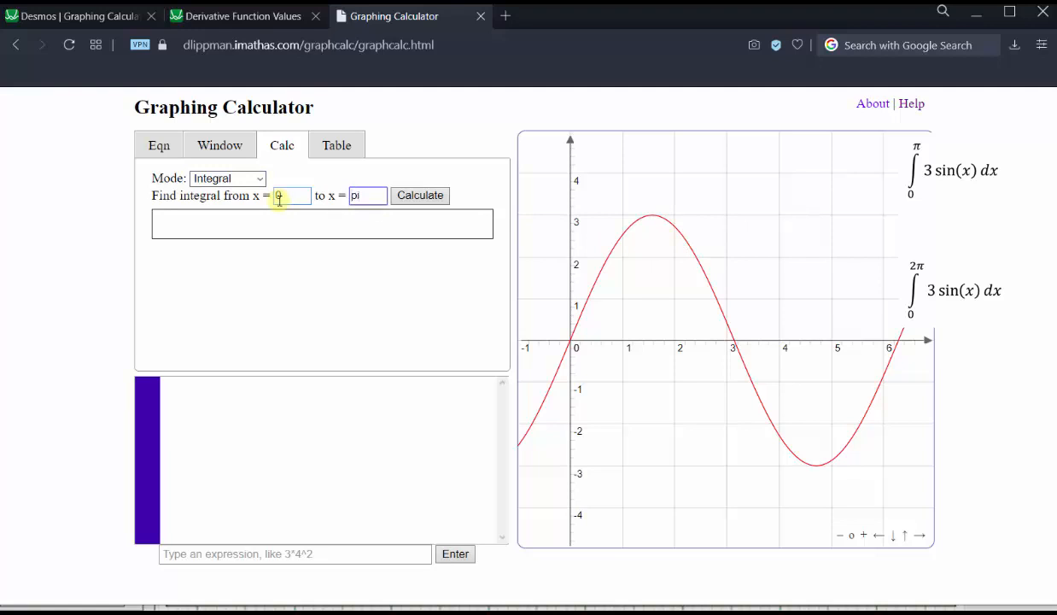
pyautogui.click(413, 195)
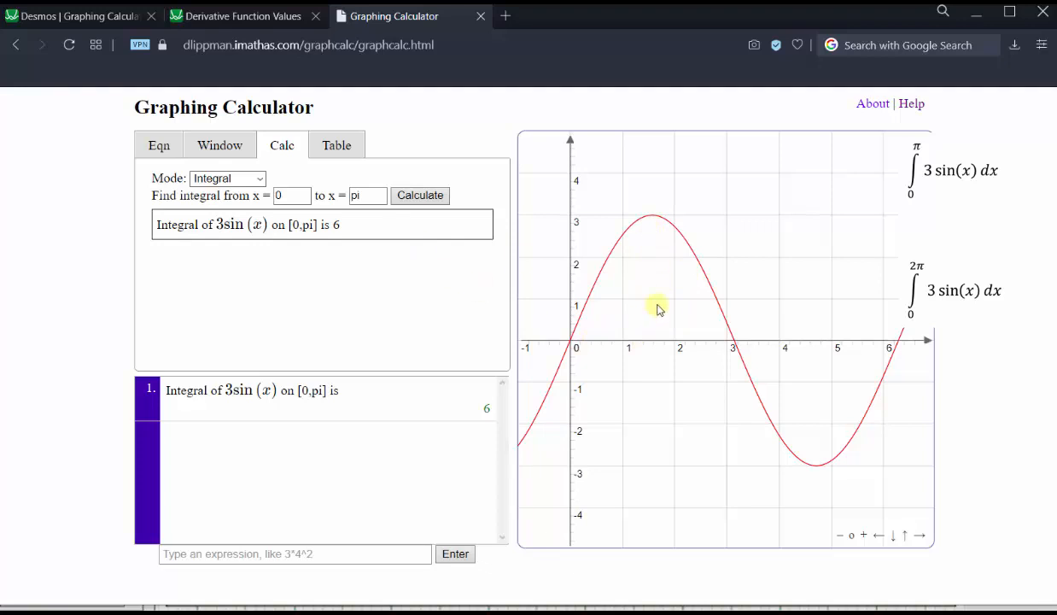
# Change the upper limit to 2pi and calculate the sine curve's integral again
pyautogui.click(352, 196)
pyautogui.write('2')
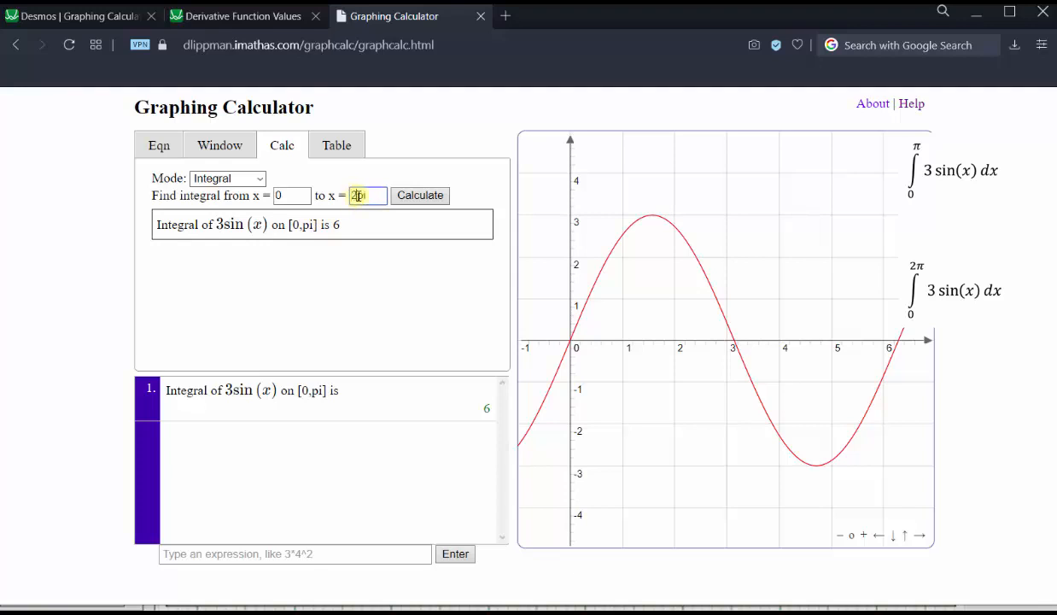
pyautogui.click(416, 198)
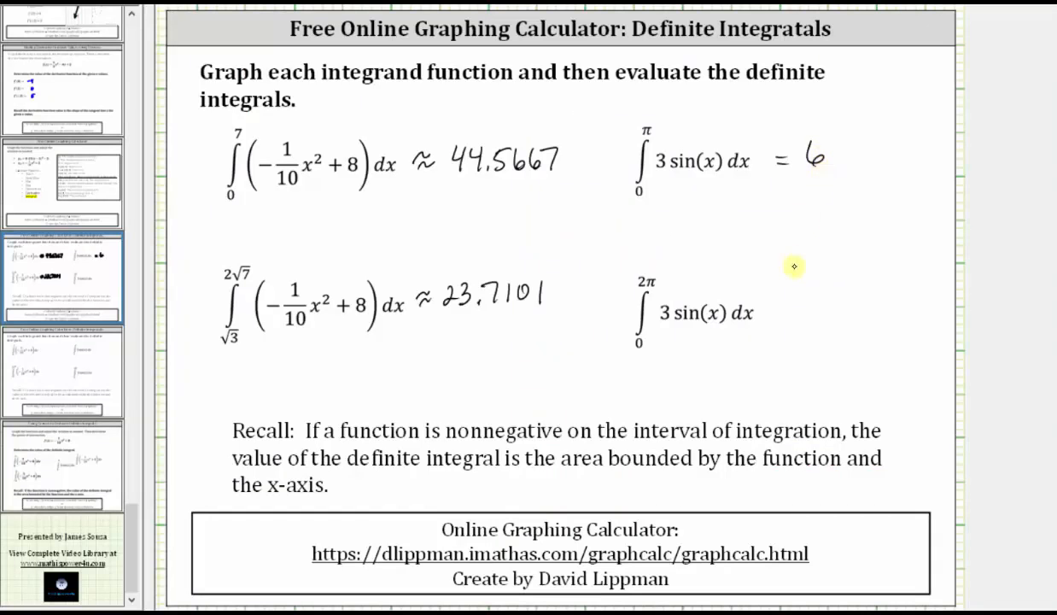
# On the presentation slide, handwrite = 0 beside the 0 to 2π integral and go to the closing slide
pyautogui.moveTo(775, 305); pyautogui.dragTo(787, 304)
pyautogui.moveTo(777, 310); pyautogui.dragTo(828, 291)
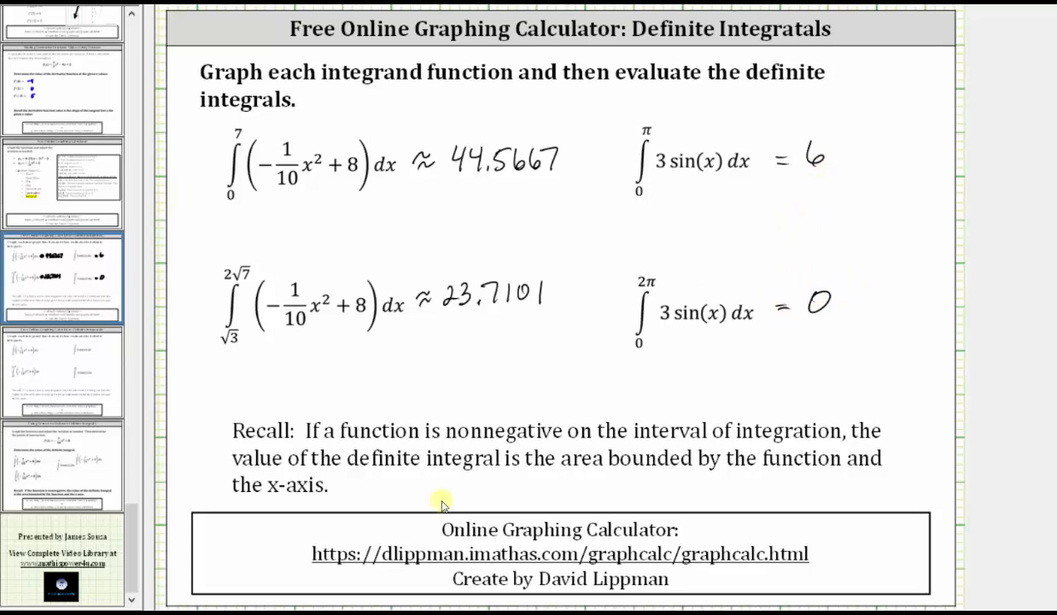
pyautogui.click(74, 551)
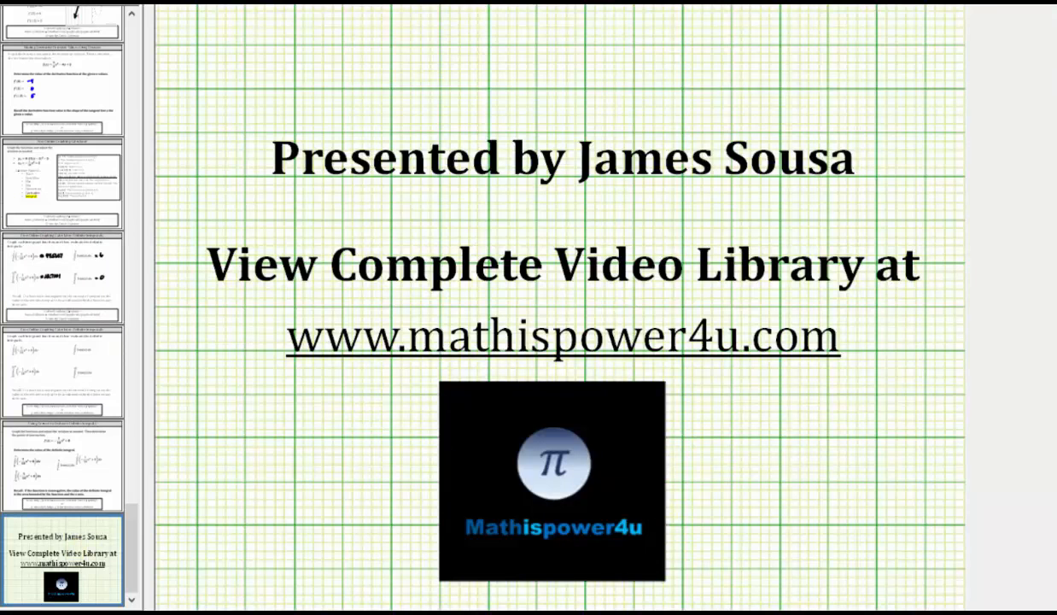